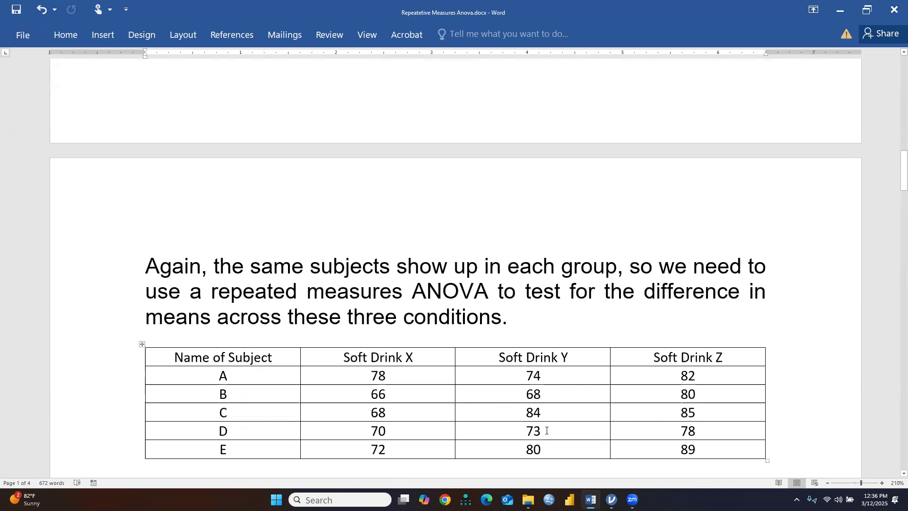
- Switch to jamovi and open the ANOVA Repeated Measures data file from the SPSS Practical ANOVA folder
left_click(611, 499)
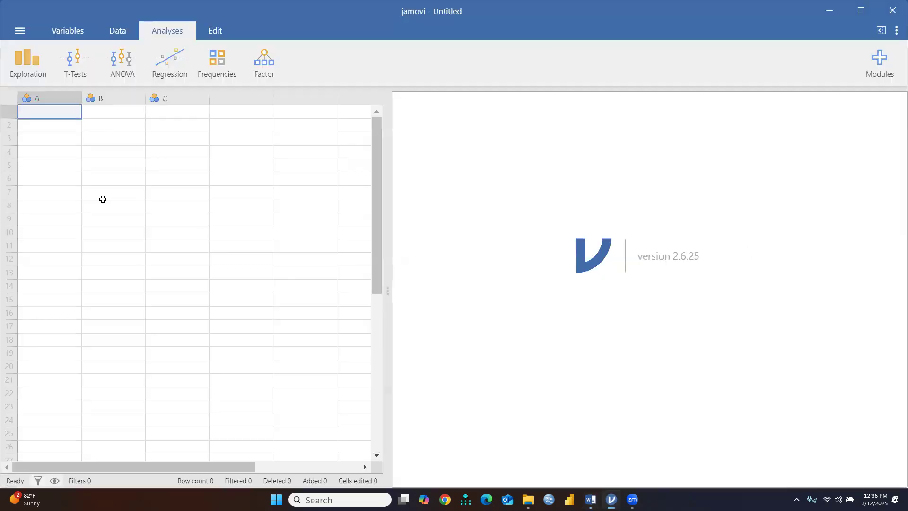
left_click(18, 31)
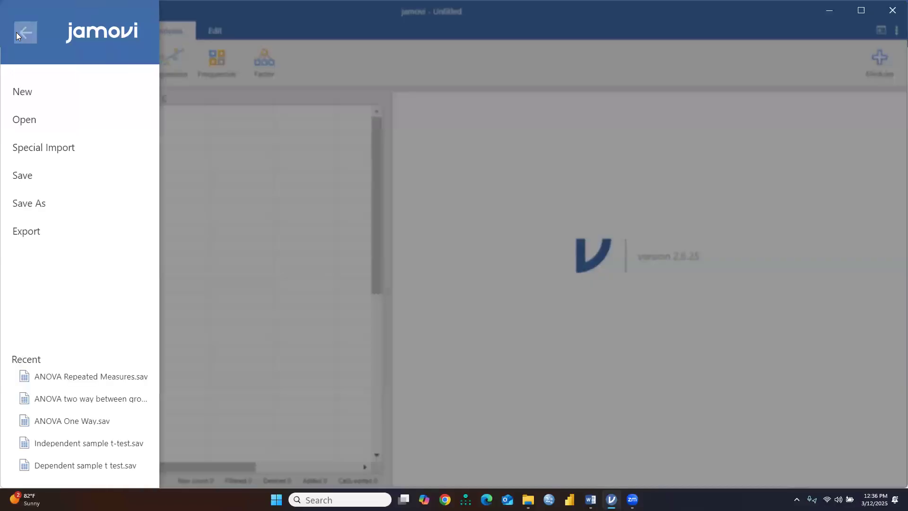
left_click(25, 121)
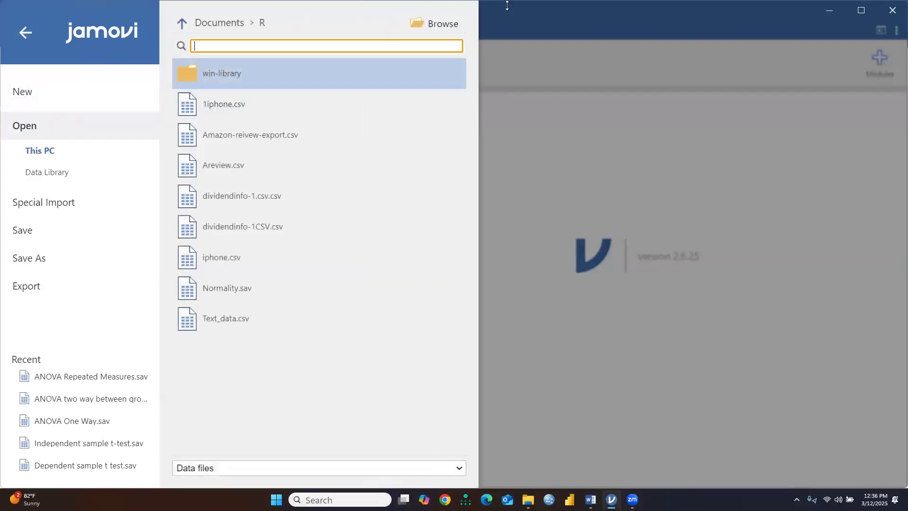
left_click(446, 25)
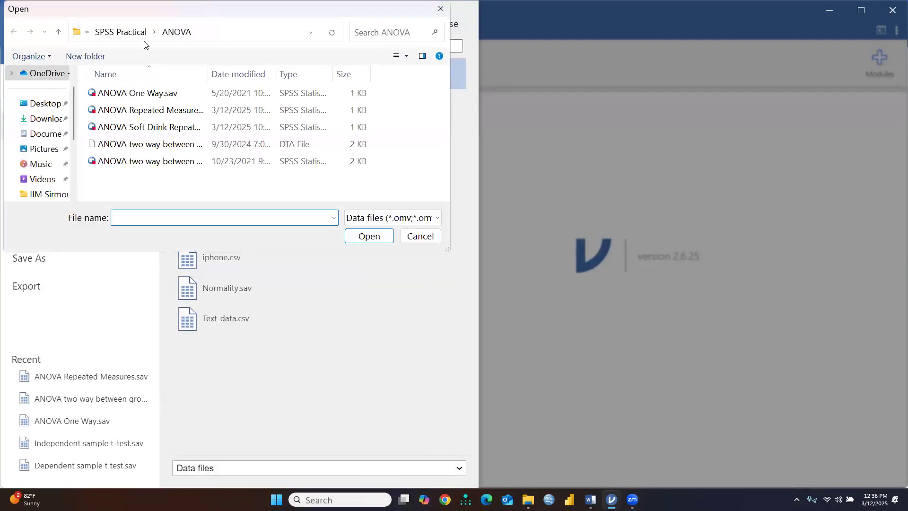
left_click(179, 108)
left_click(366, 237)
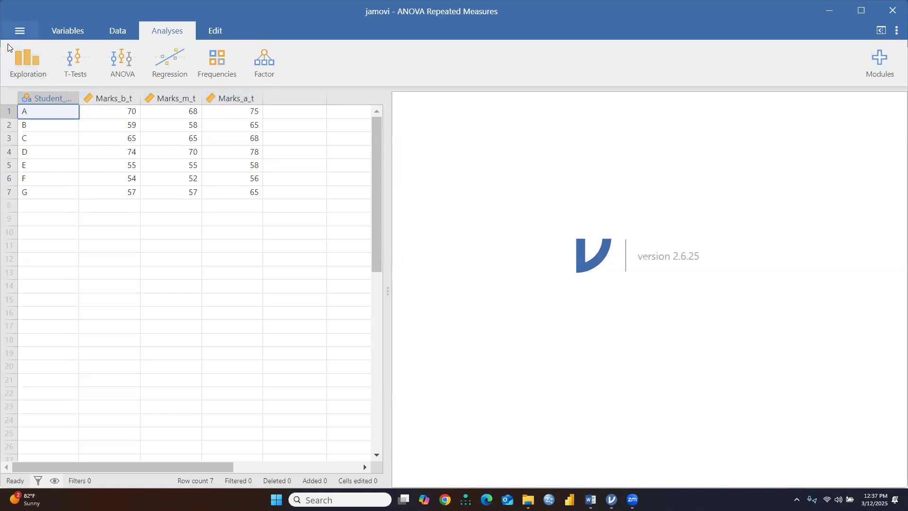
- Run a Descriptives analysis on Marks_b_t, Marks_m_t and Marks_a_t
left_click(23, 62)
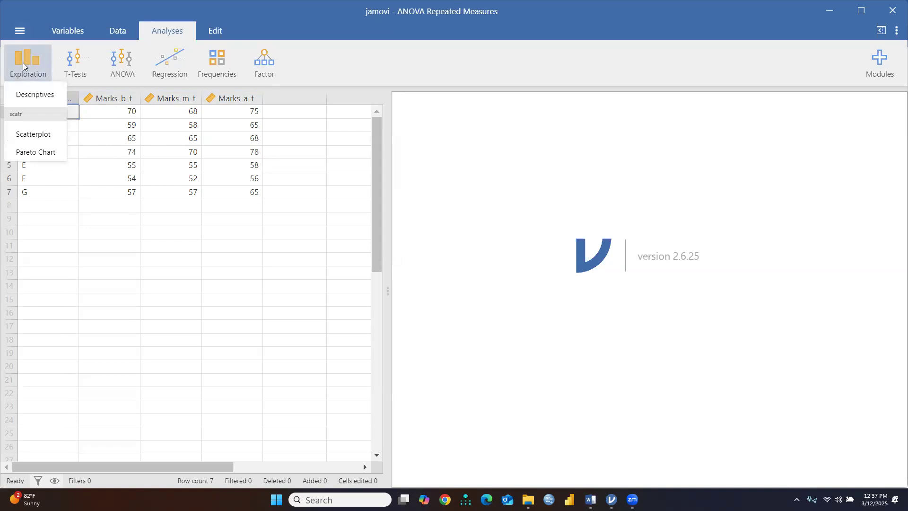
left_click(30, 96)
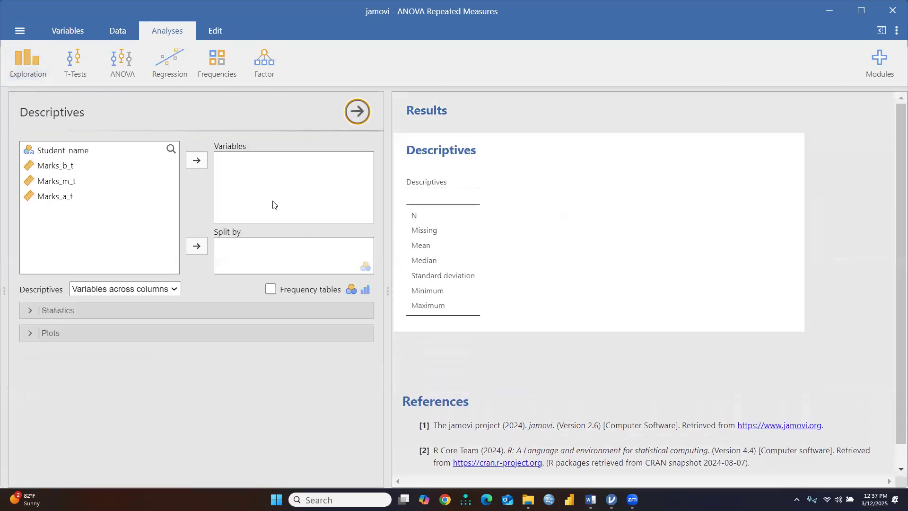
left_click(65, 168)
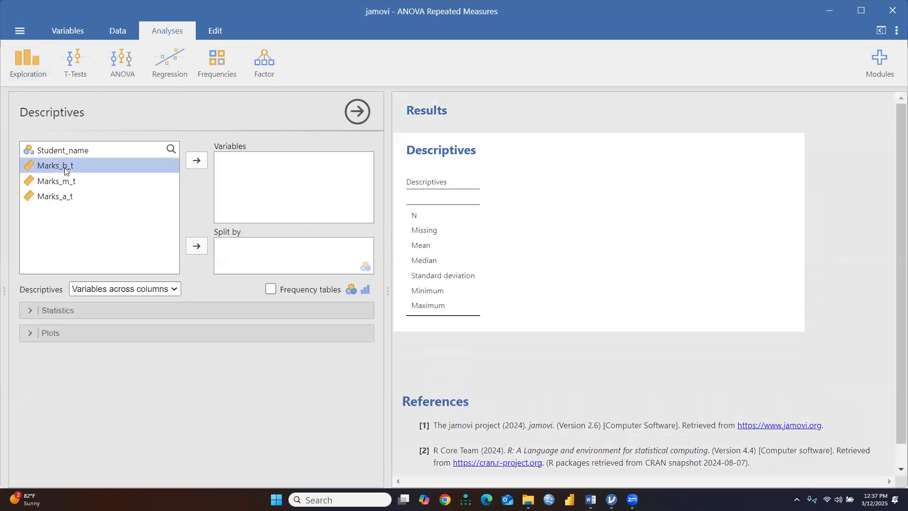
left_click(197, 160)
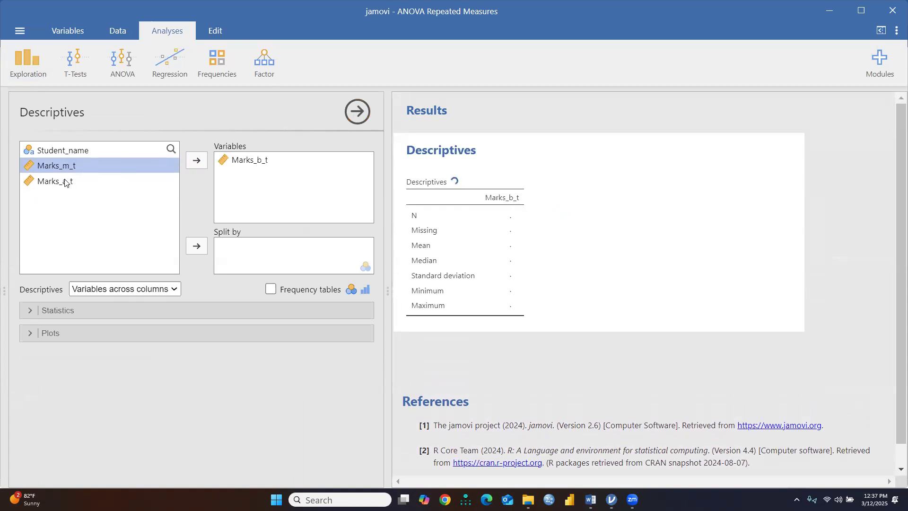
left_click(196, 161)
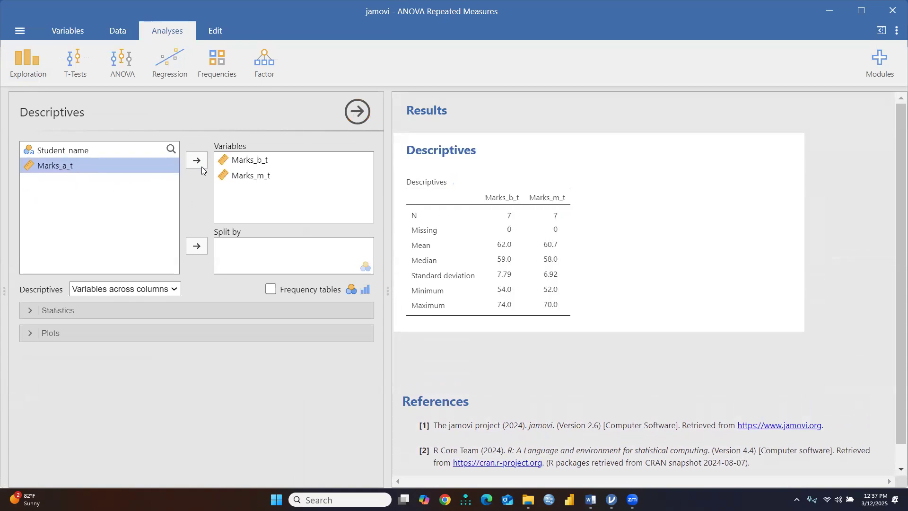
left_click(201, 166)
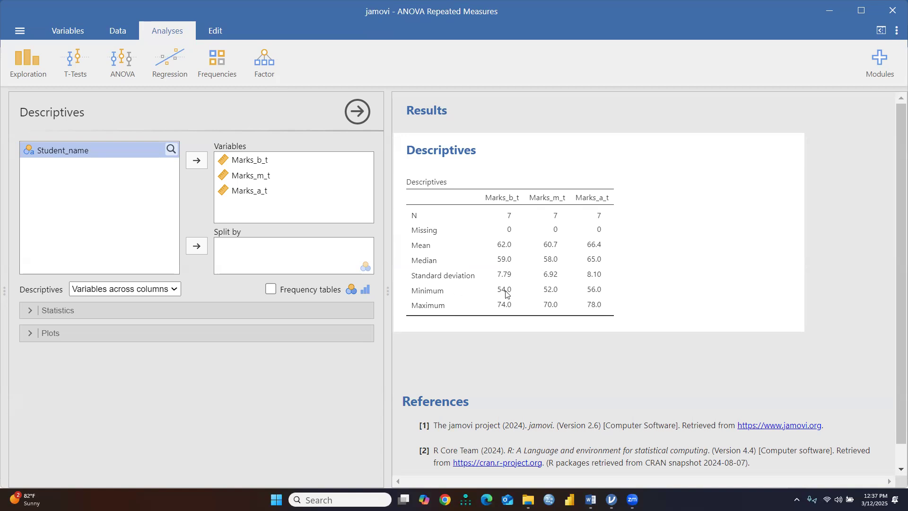
- Add the Shapiro-Wilk normality test to the descriptive statistics
left_click(48, 311)
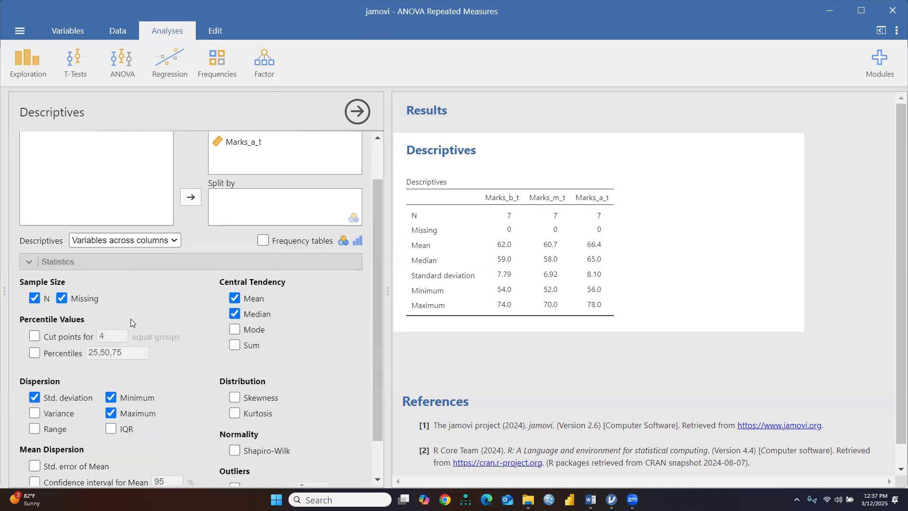
scroll(131, 319, "down", 2)
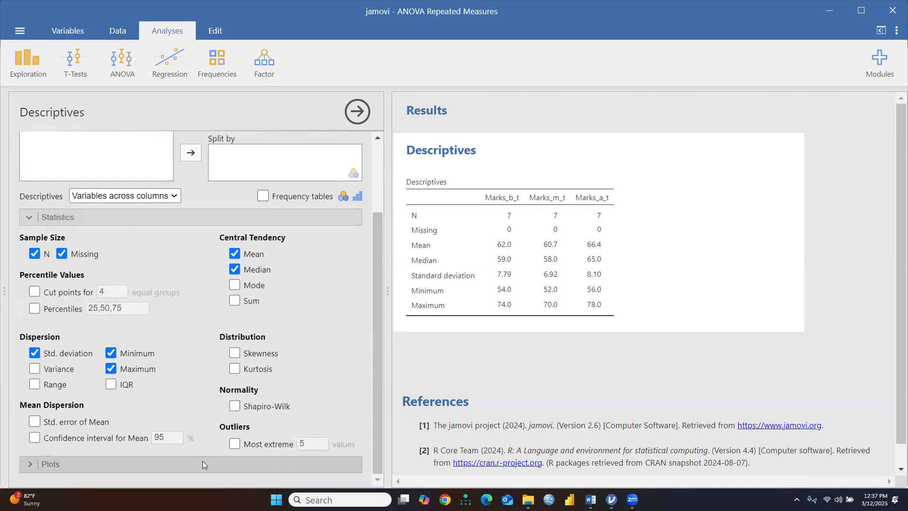
left_click(234, 406)
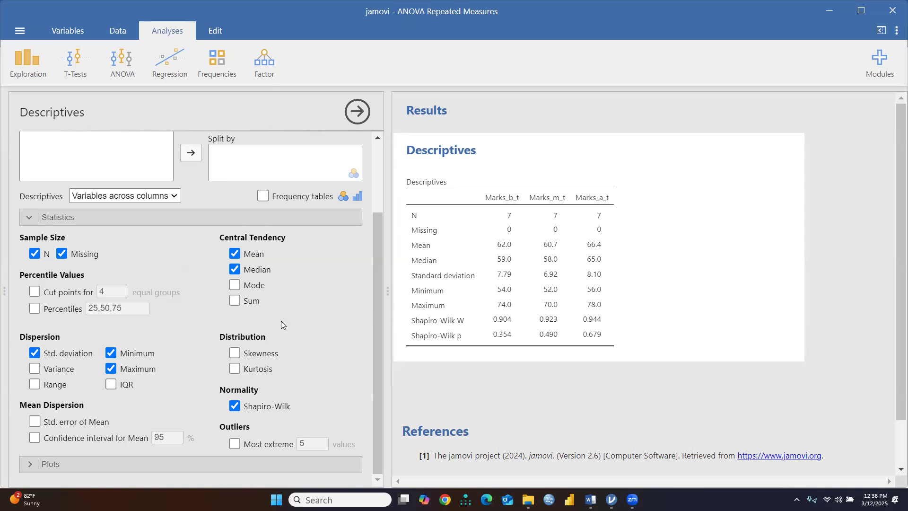
scroll(259, 311, "up", 3)
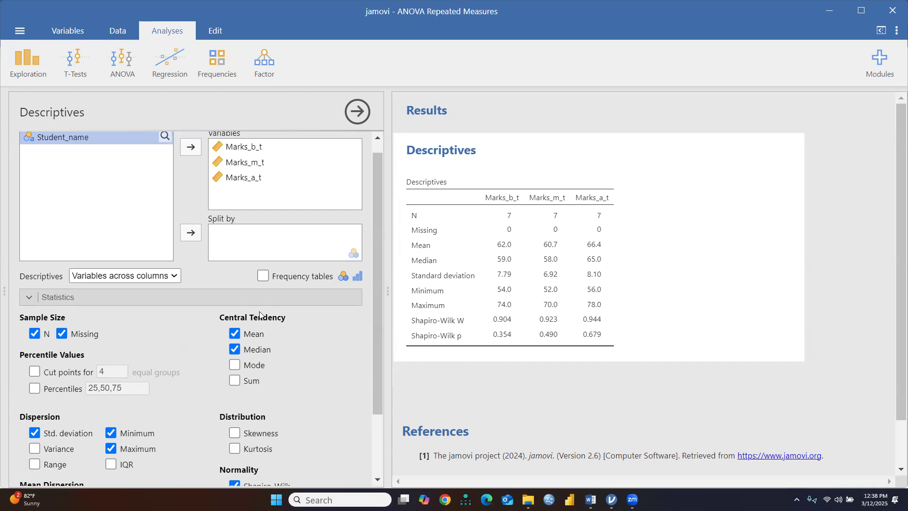
- Start a parametric Repeated Measures ANOVA and name its first repeated measures factor Training
left_click(128, 57)
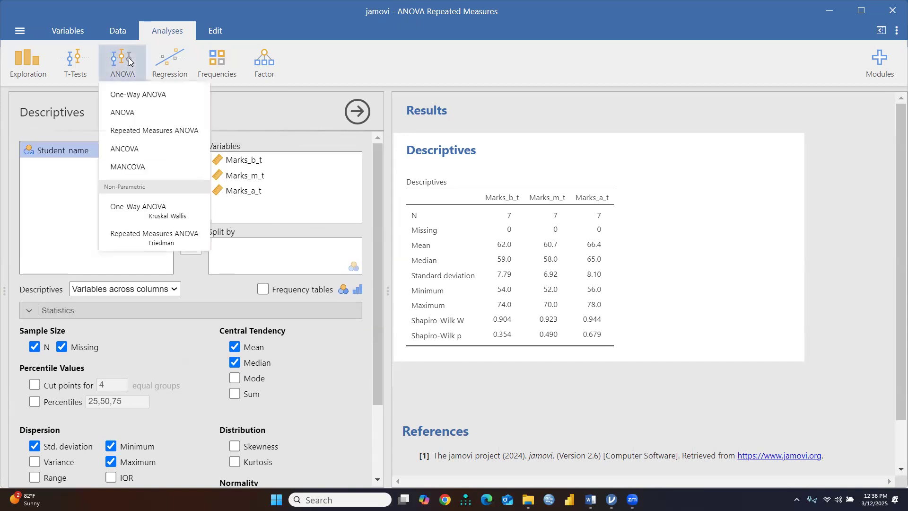
left_click(127, 132)
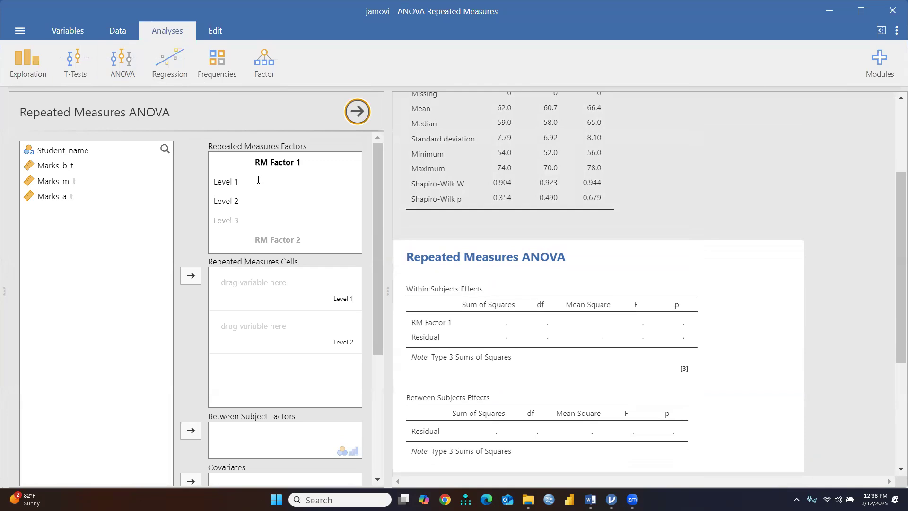
left_click(282, 161)
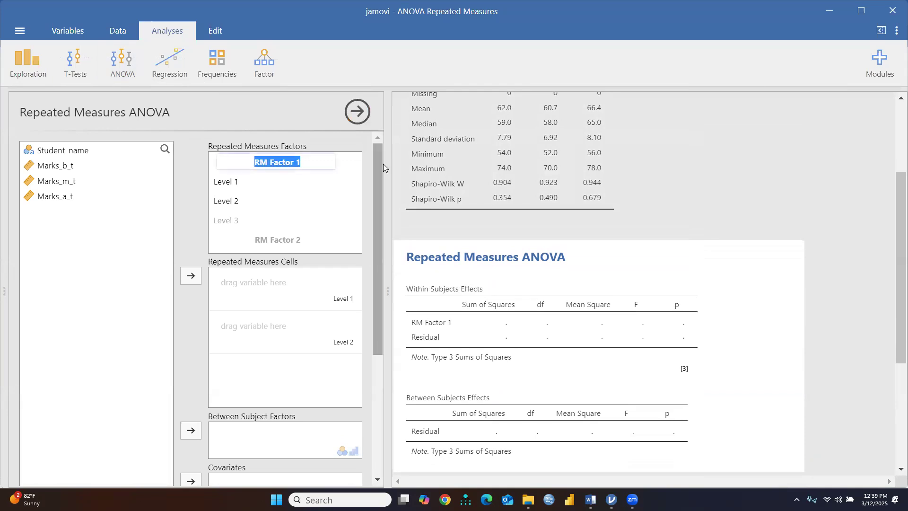
key("BackSpace")
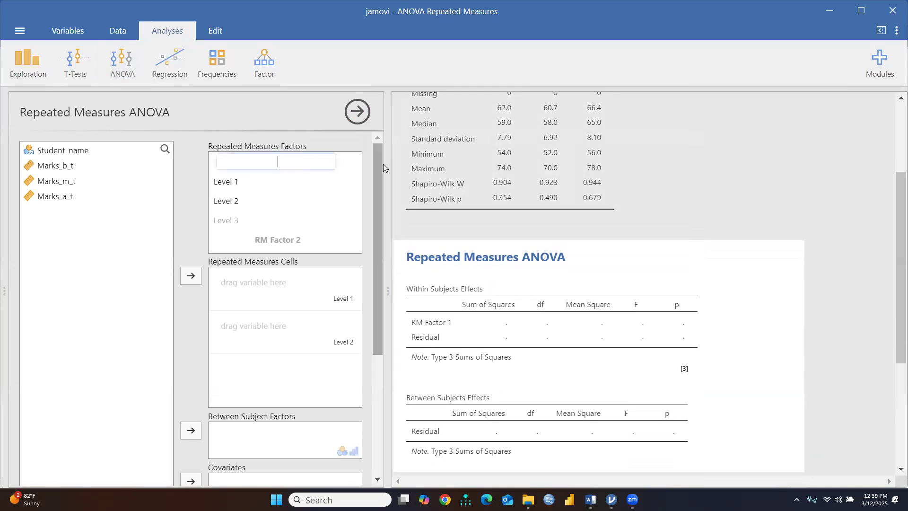
type("Training")
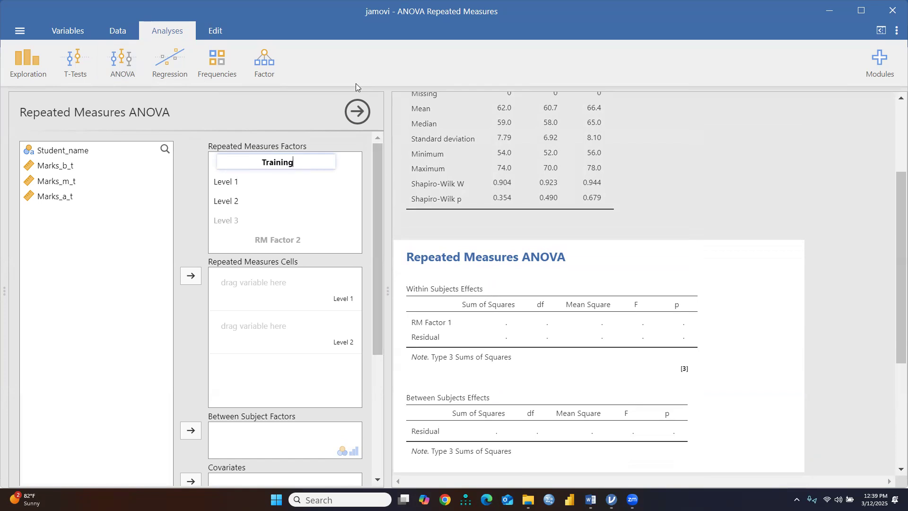
- Name the three levels of the Training factor Before, Mid and after
left_click(224, 185)
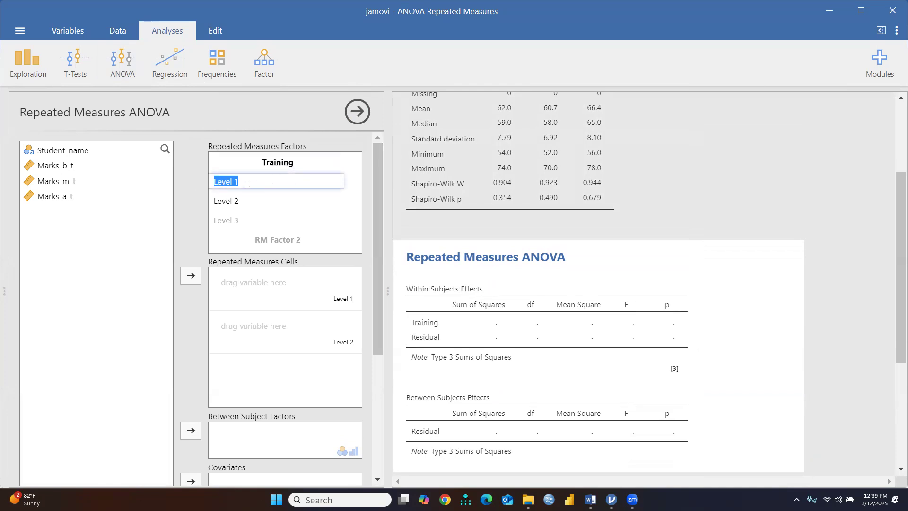
type("Before")
left_click(229, 203)
type("Mid")
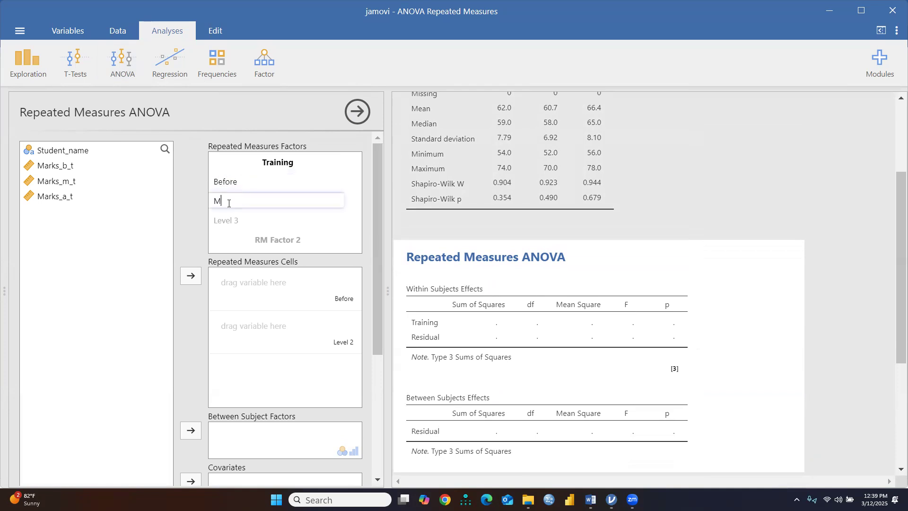
left_click(227, 219)
type("a")
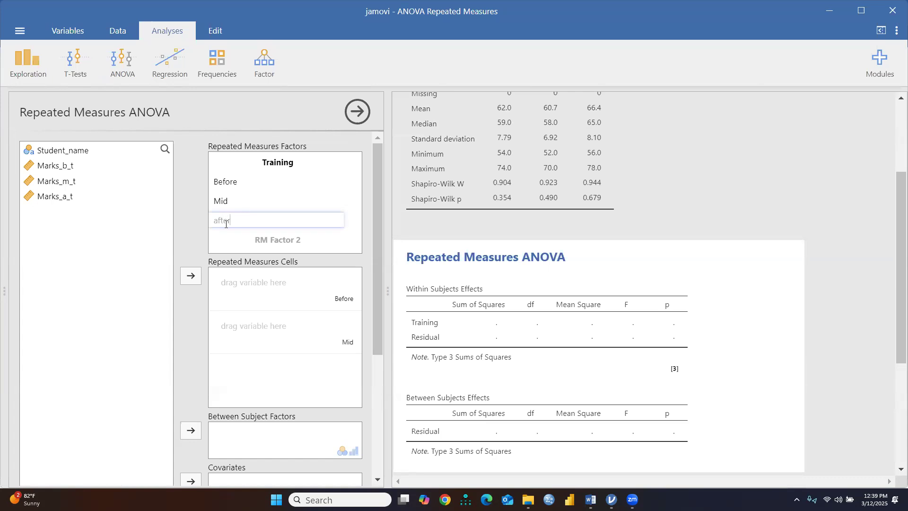
type("fter")
key("Return")
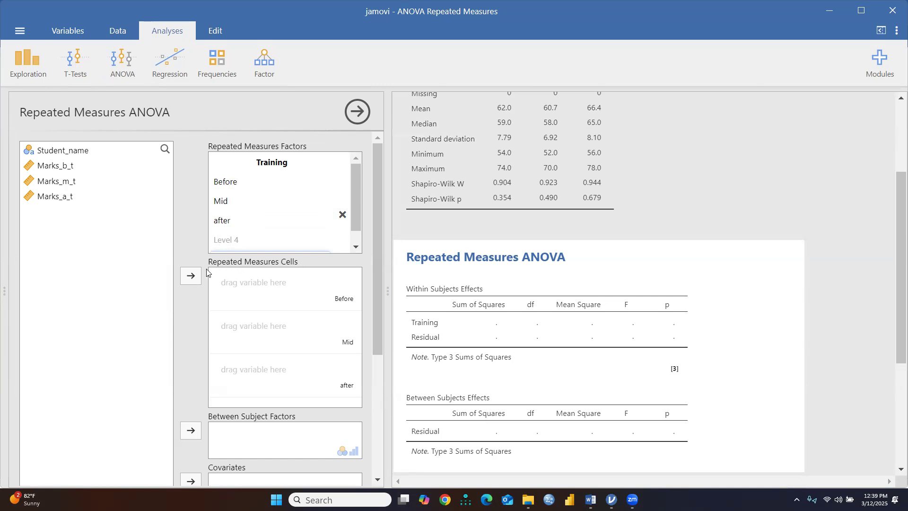
- Assign Marks_b_t to the Before cell, Marks_m_t to the Mid cell and Marks_a_t to the after cell
left_click(237, 285)
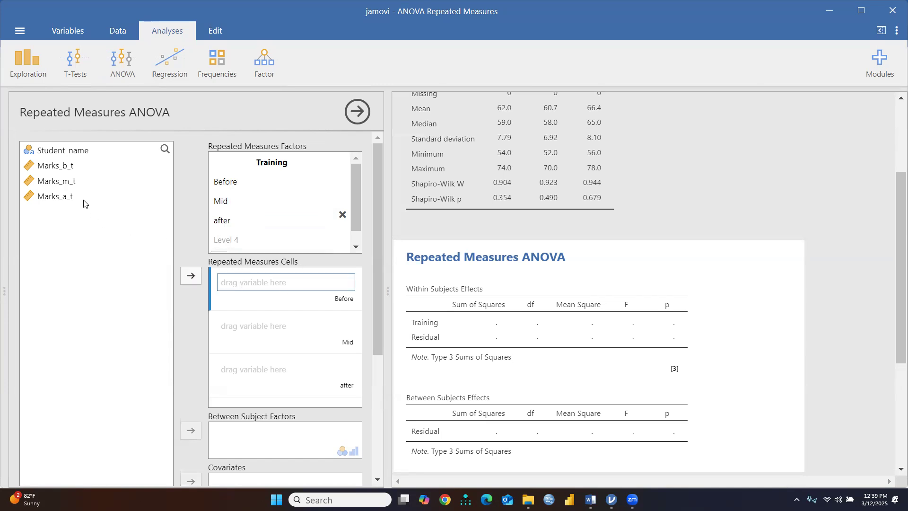
left_click(73, 168)
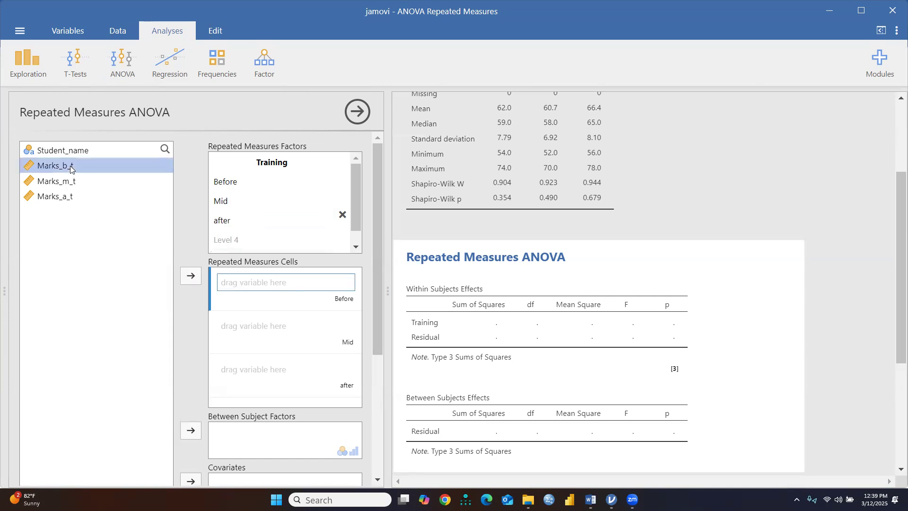
left_click(190, 276)
left_click(276, 339)
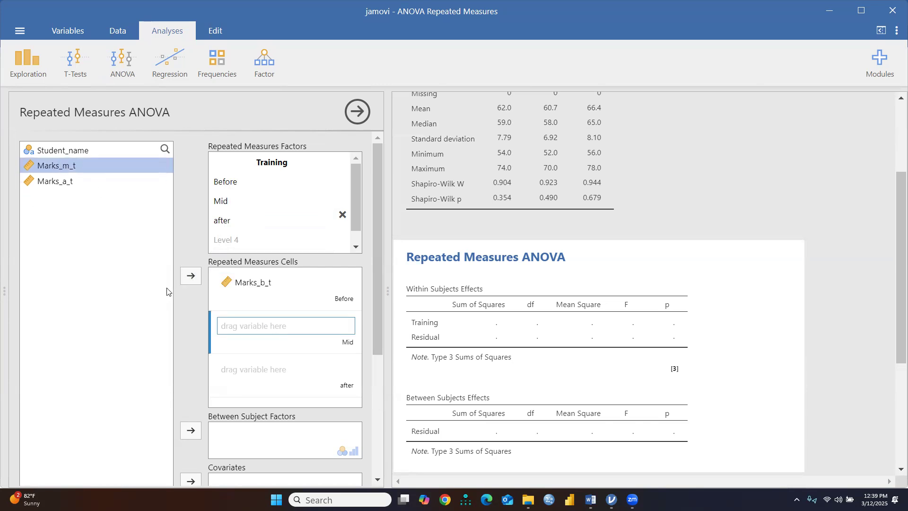
left_click(191, 276)
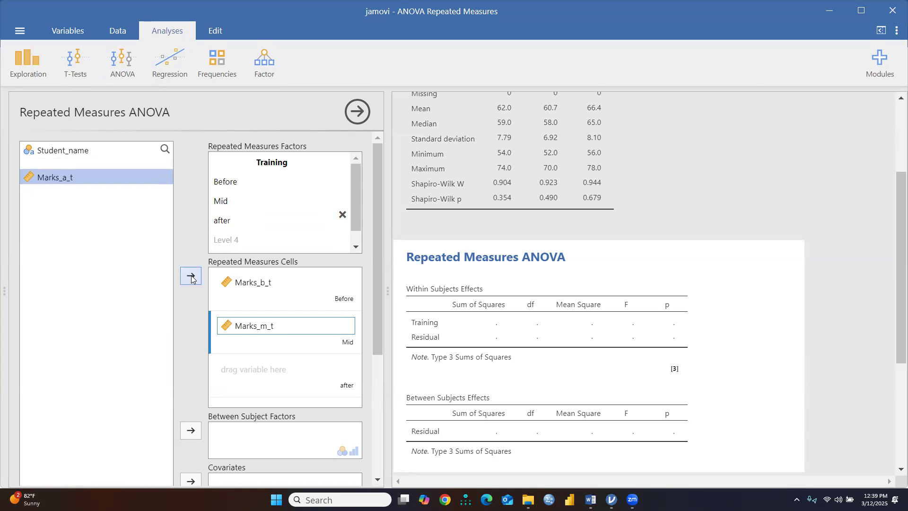
left_click(254, 374)
left_click(50, 166)
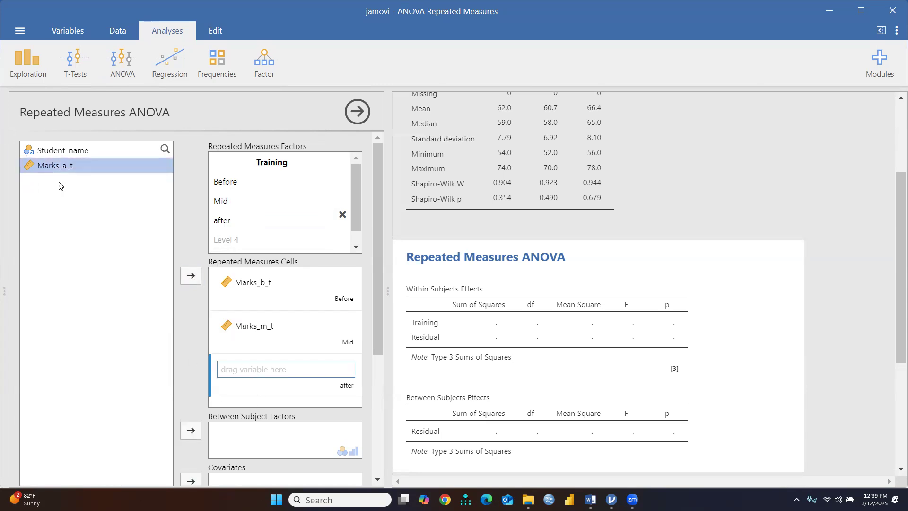
left_click(191, 275)
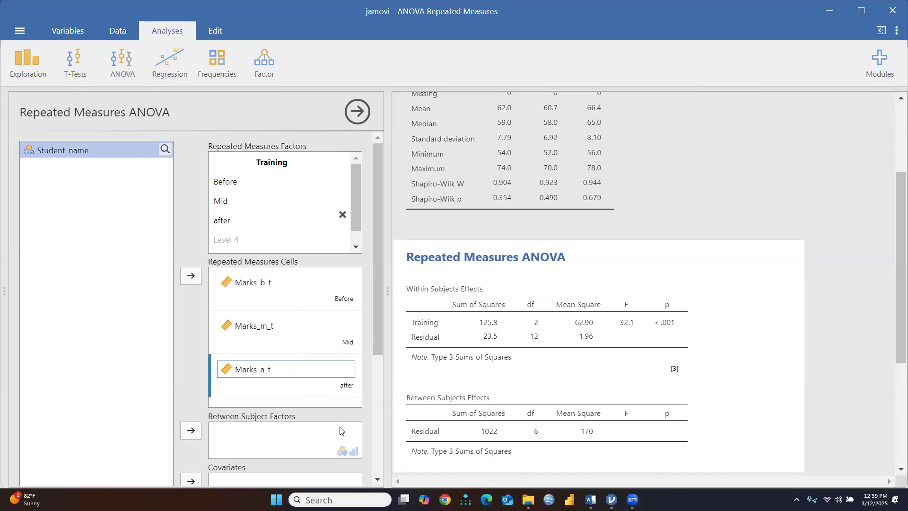
- Enable sphericity tests in the assumption checks of the Repeated Measures ANOVA
scroll(583, 373, "down", 2)
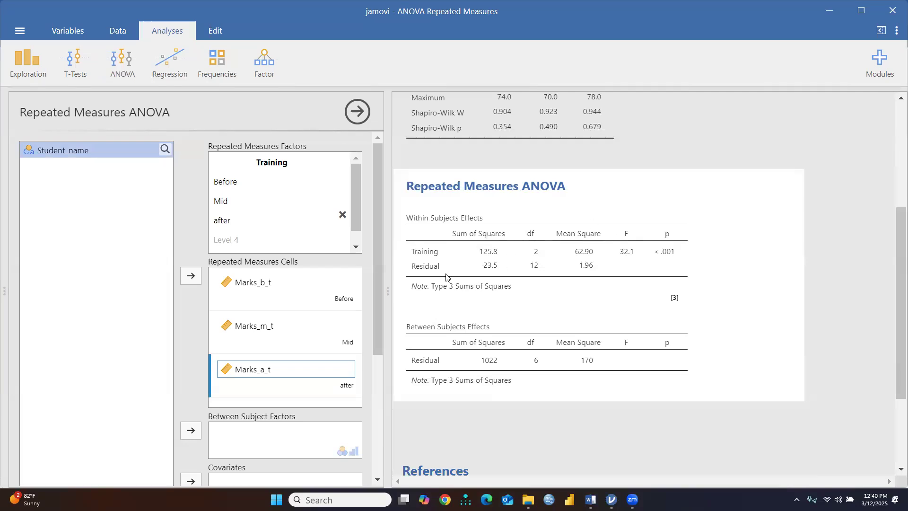
scroll(304, 334, "down", 4)
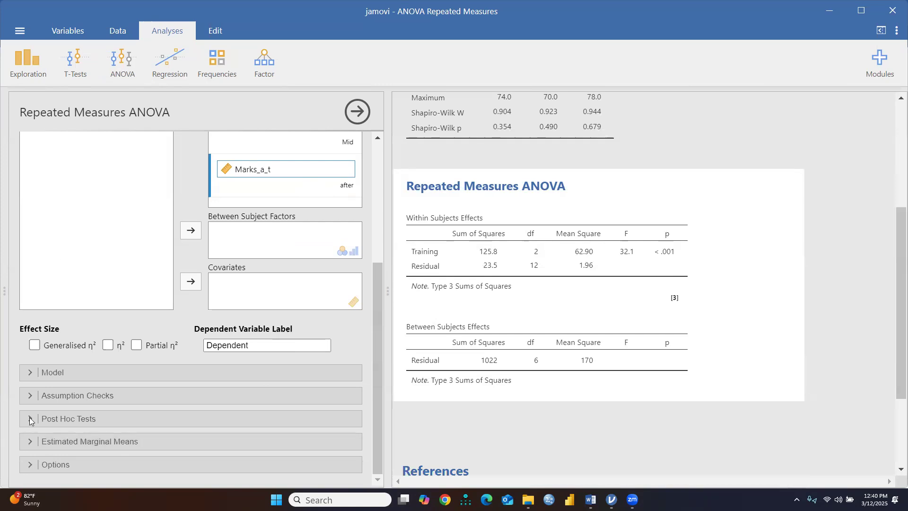
left_click(57, 398)
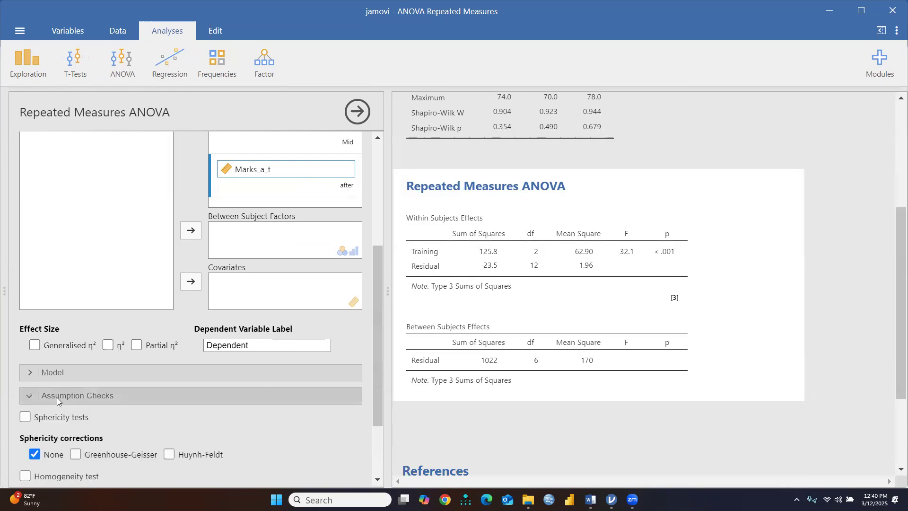
left_click(25, 418)
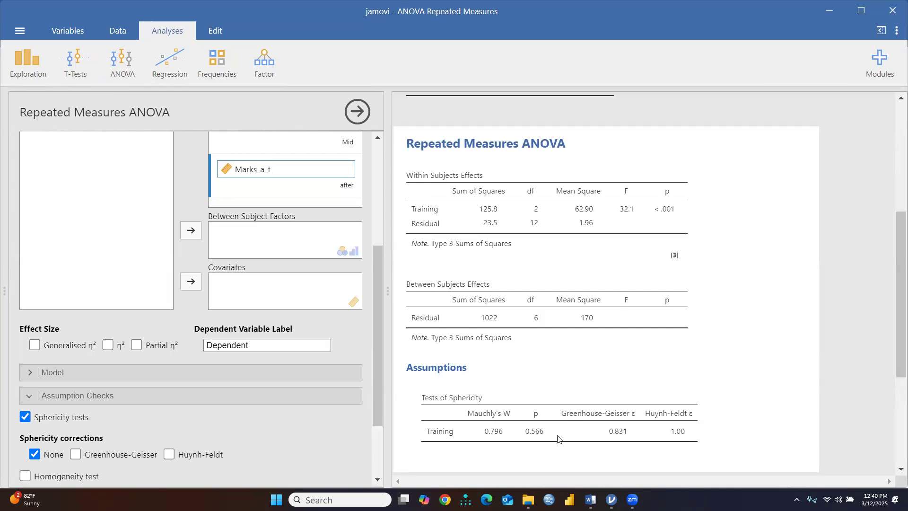
- Switch to the Word document on repeated measures ANOVA and read its Sphericity Test section
left_click(590, 499)
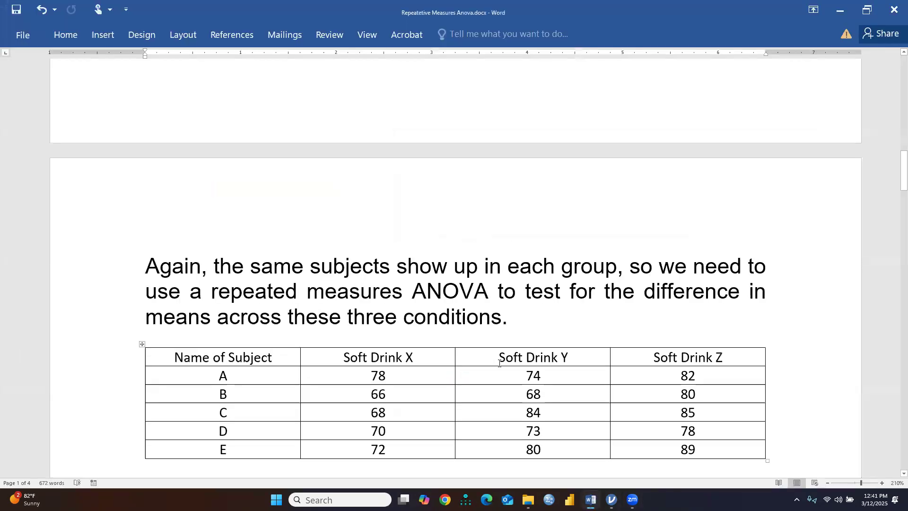
scroll(468, 368, "down", 10)
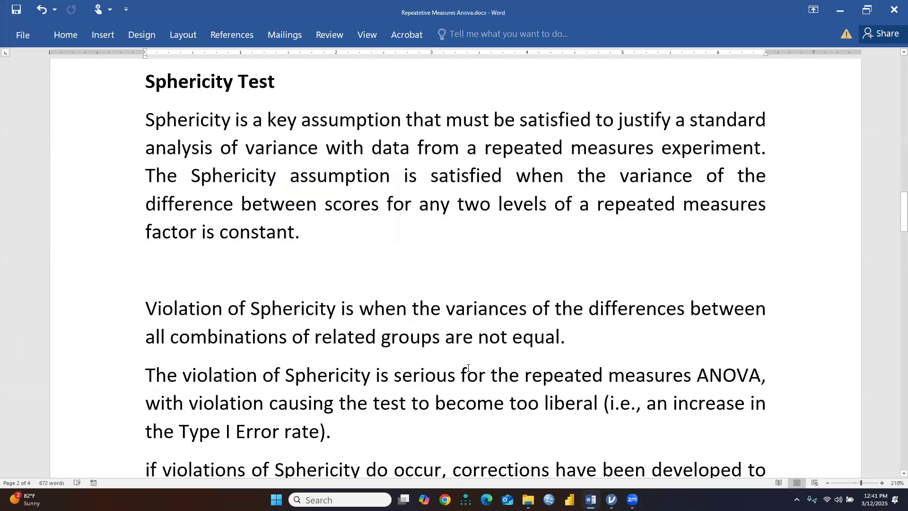